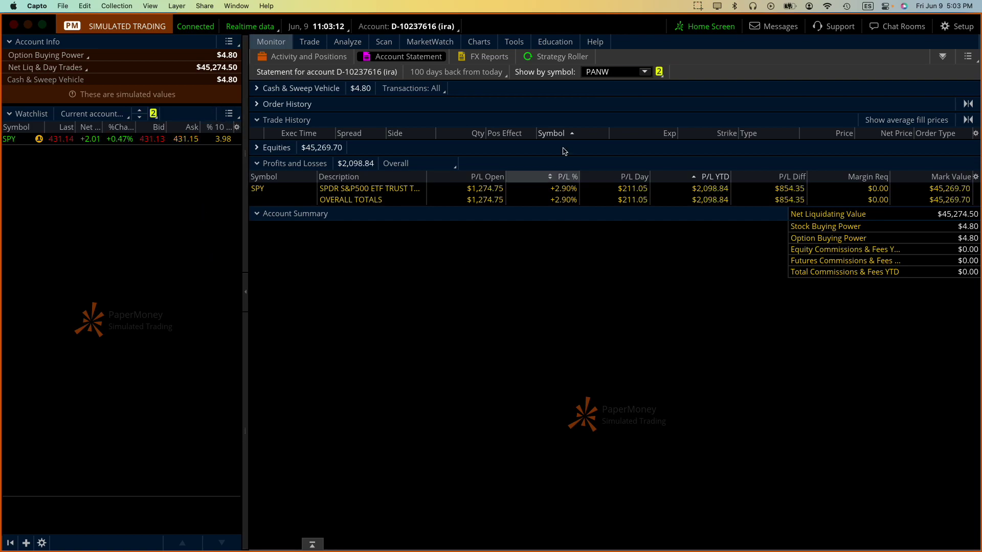
Load SPY on the one-year daily chart, widen the price scale to 360–460, and zoom out to the full year
left_click(484, 44)
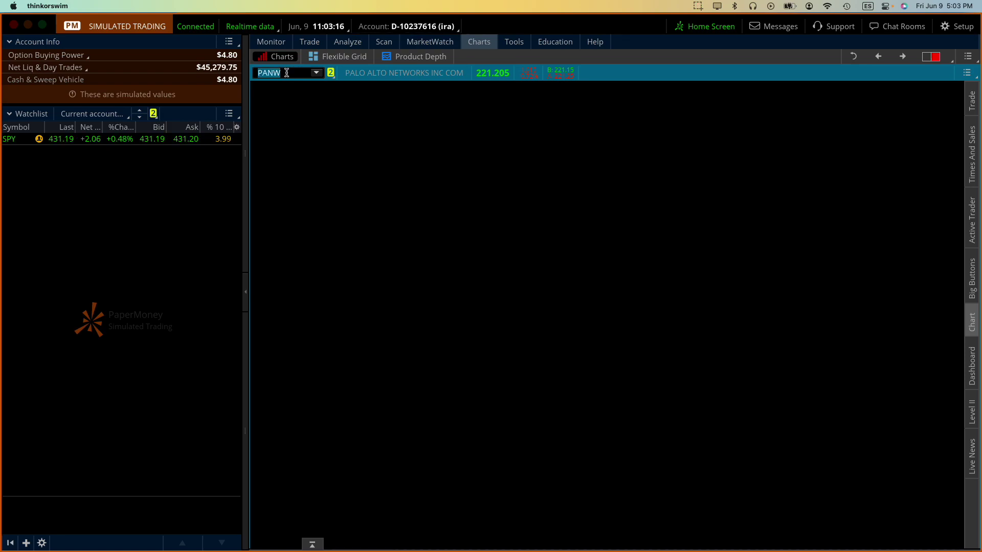
type("Y")
key("Return")
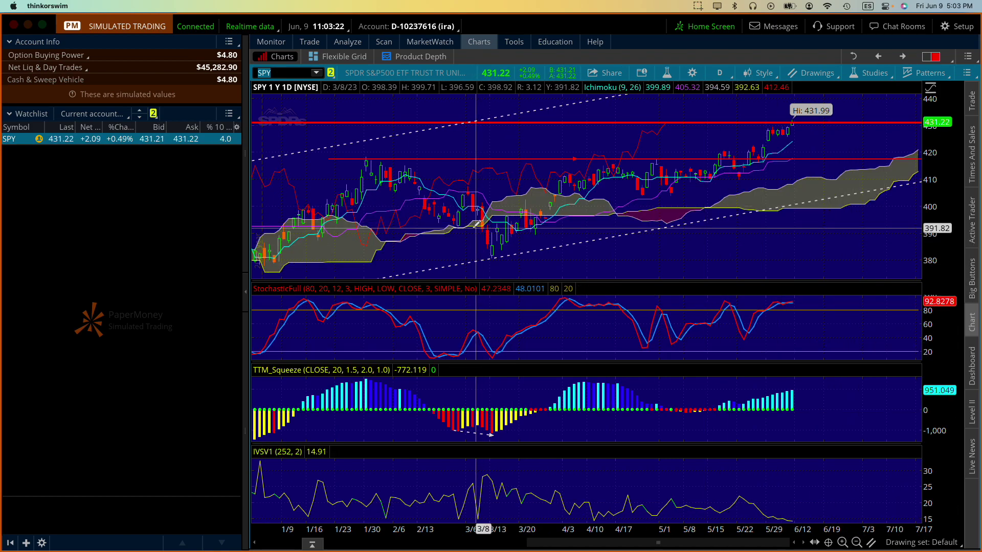
left_click_drag(947, 203, 938, 283)
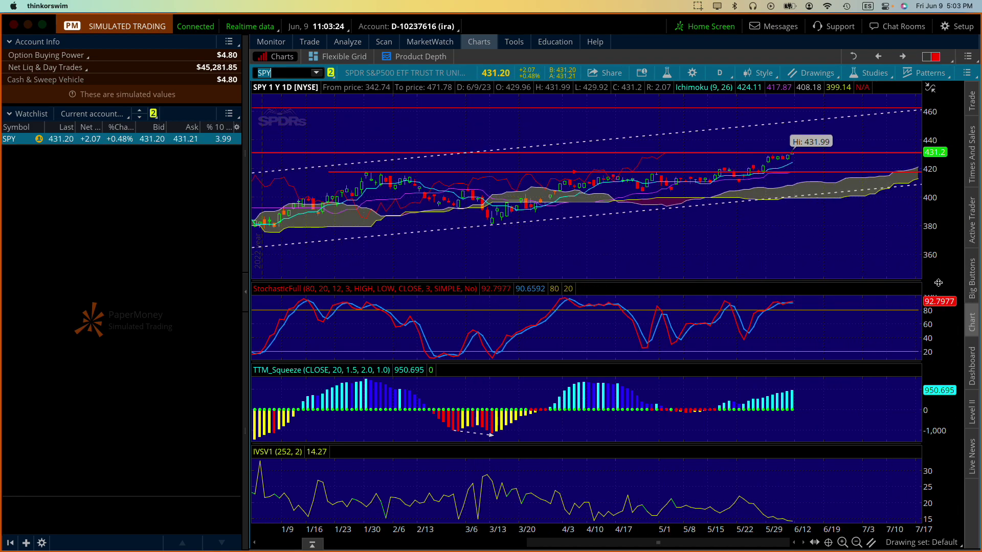
left_click(856, 542)
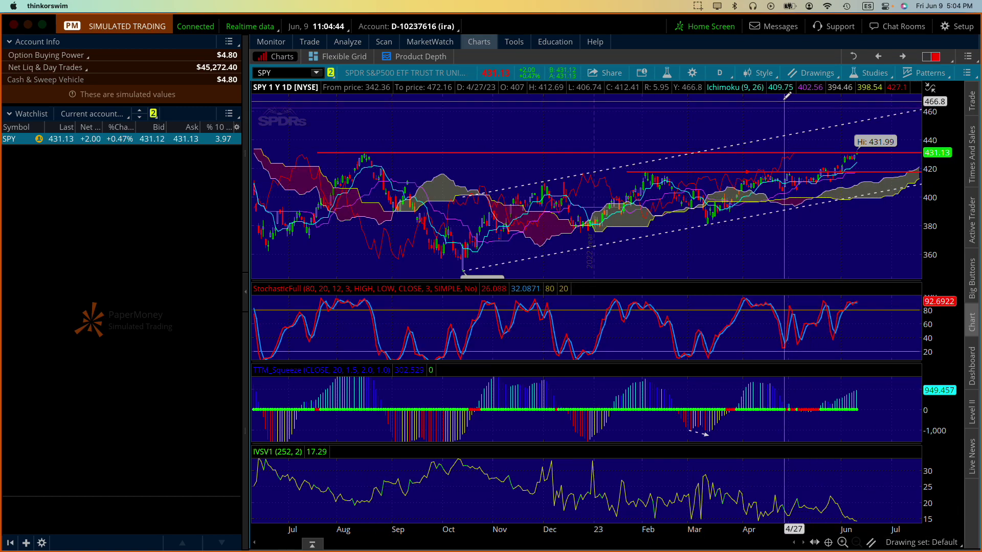
Switch SPY to the 3 Y : W weekly chart and place a horizontal price-level line
left_click(723, 73)
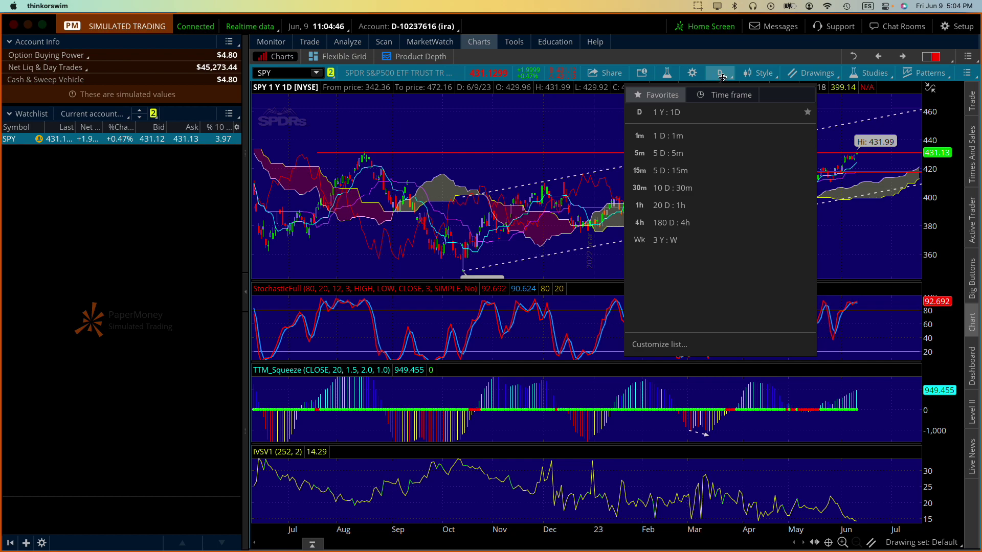
left_click(703, 244)
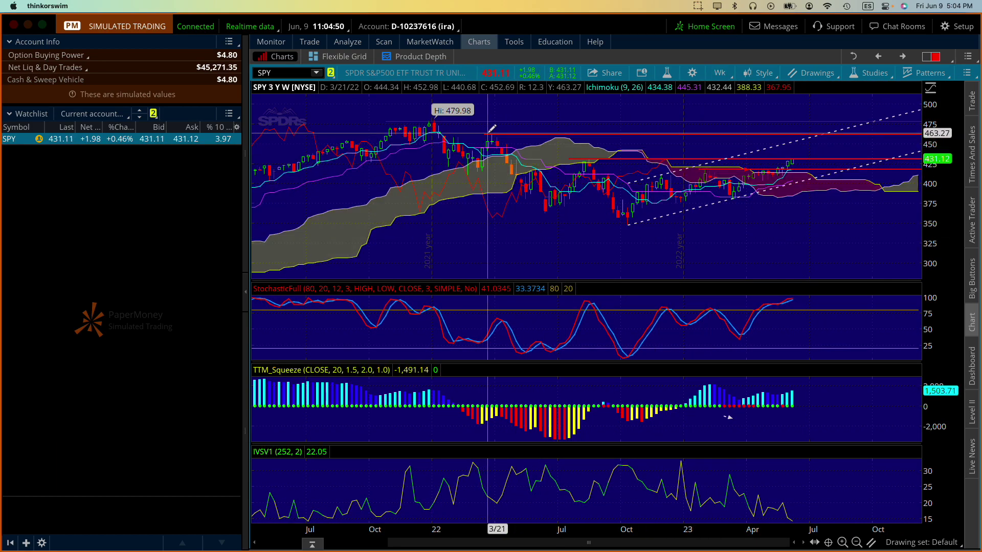
left_click(442, 121)
left_click_drag(442, 121, 770, 155)
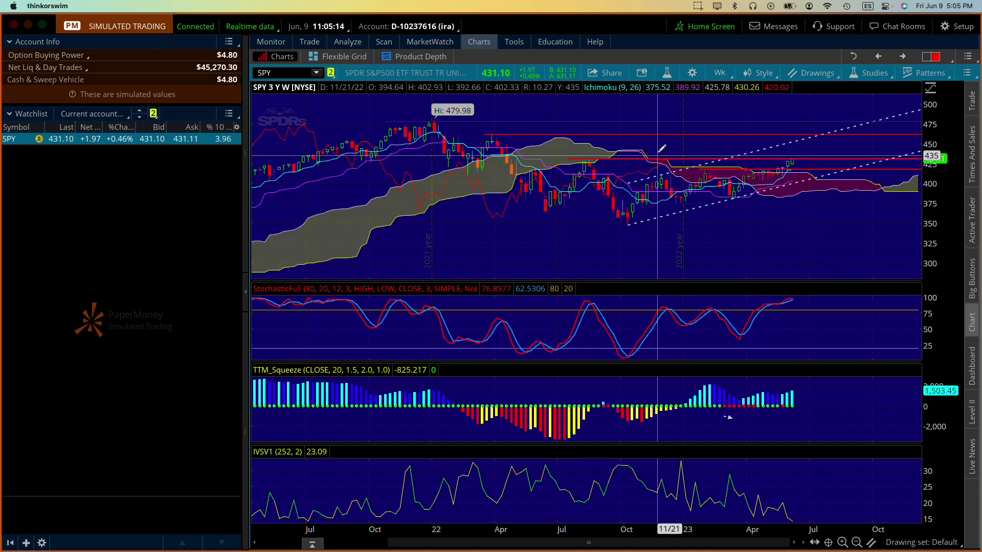
Return SPY to 1 Y : 1D and zoom into late February through early July
left_click(710, 76)
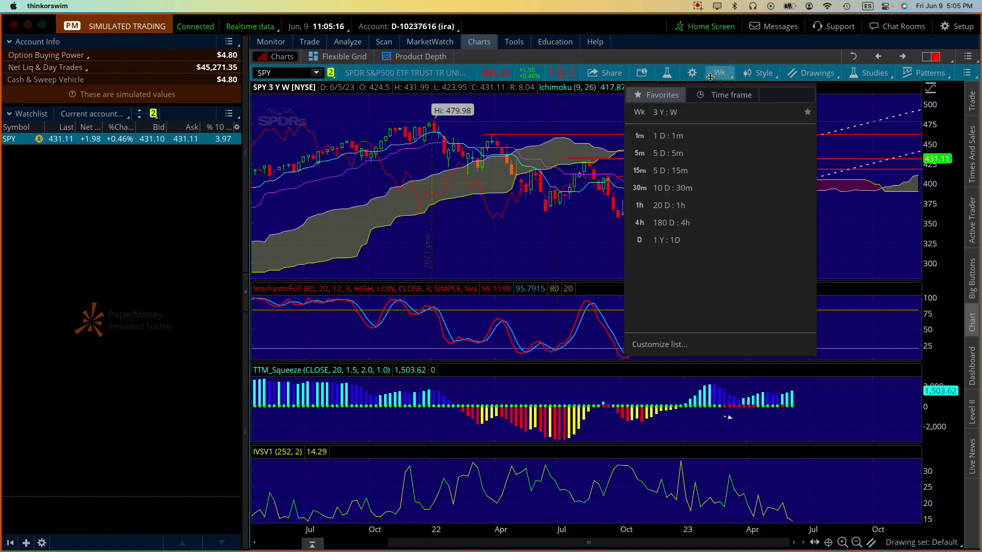
left_click(687, 237)
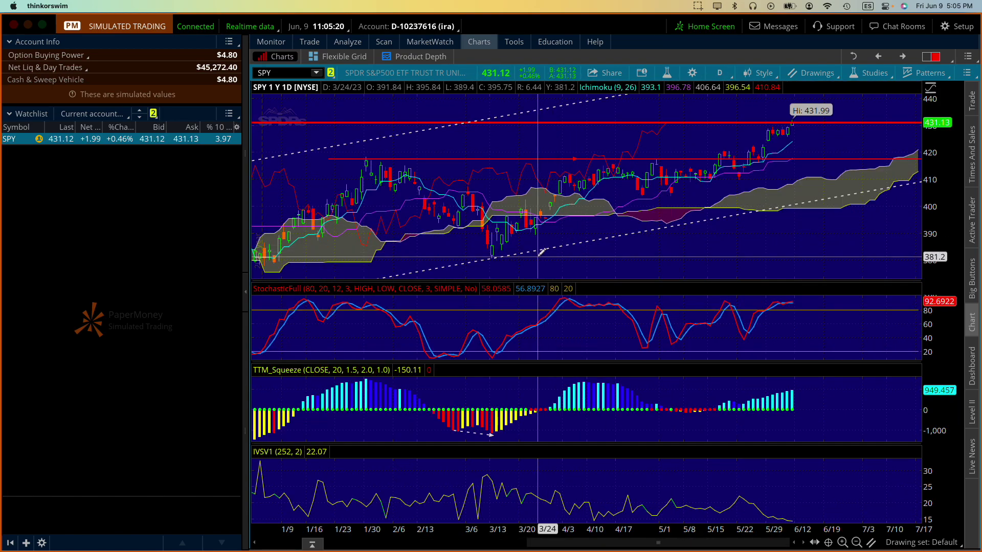
mouse_move(434, 263)
left_mouse_down()
mouse_move(822, 125)
mouse_move(897, 134)
left_mouse_up()
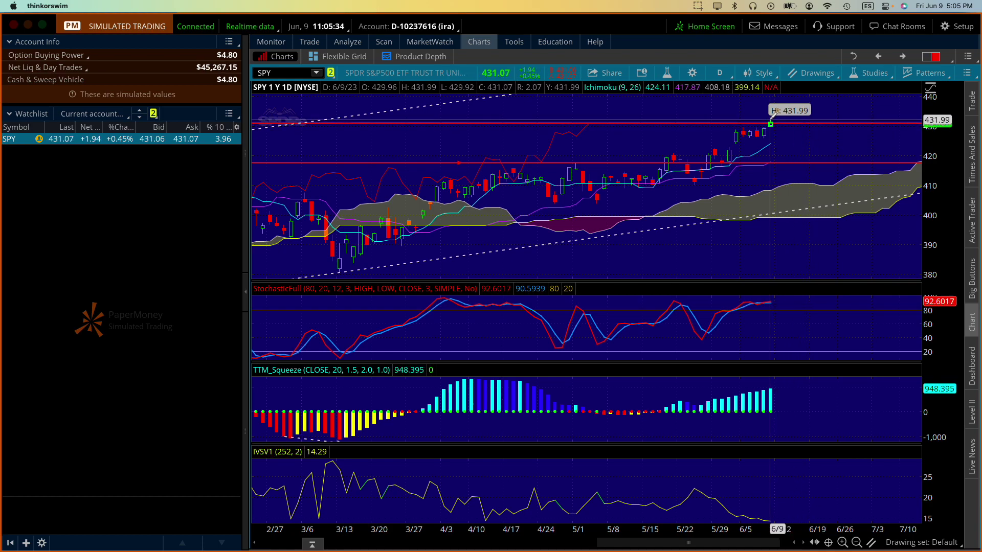
left_click(719, 72)
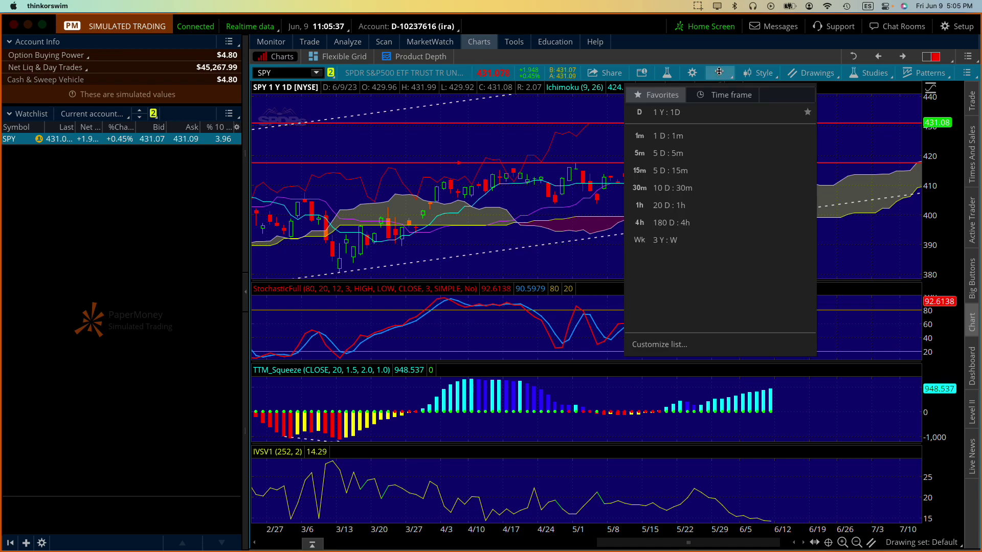
Switch SPY to 180 D : 4h bars and zoom into the week of June 5–12
left_click(687, 218)
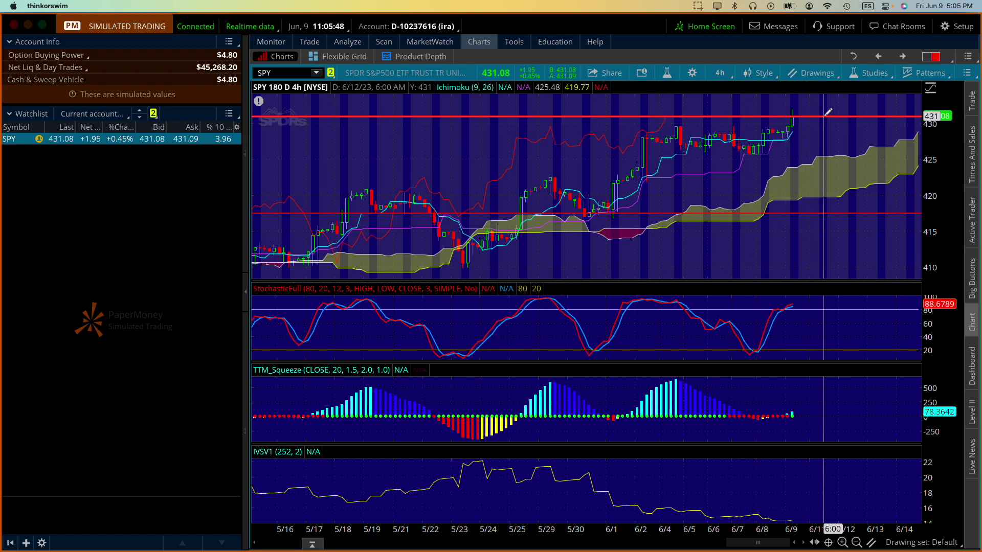
mouse_move(828, 112)
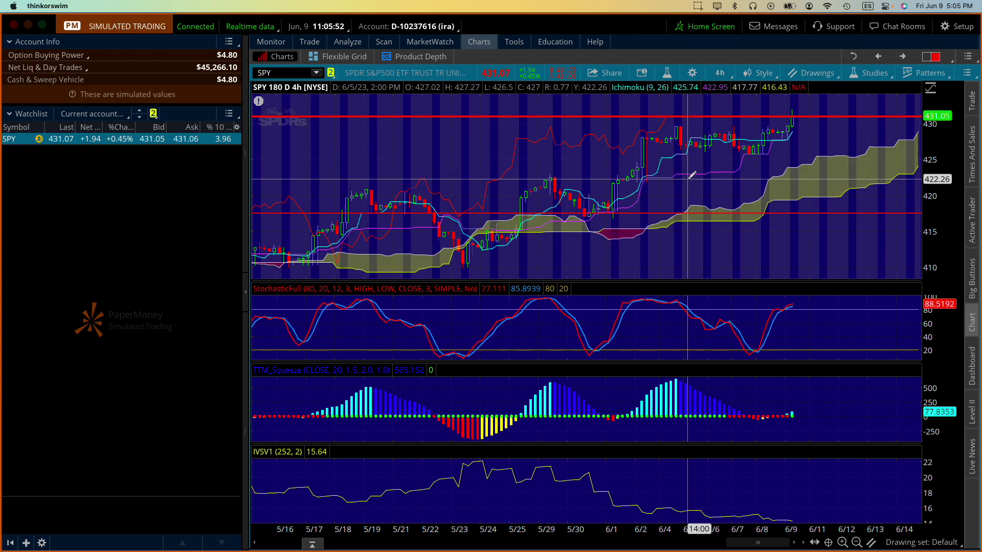
left_click_drag(687, 133, 853, 100)
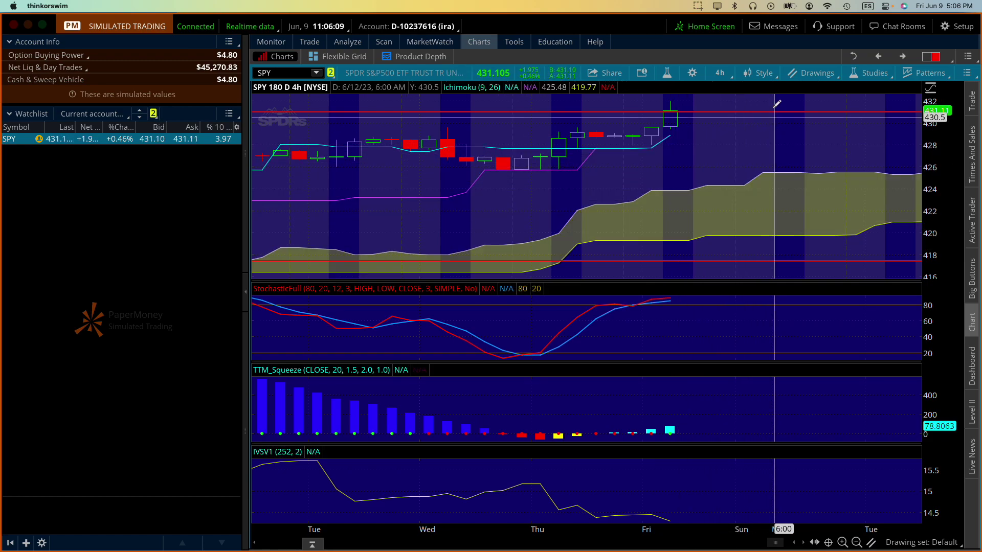
left_click(725, 75)
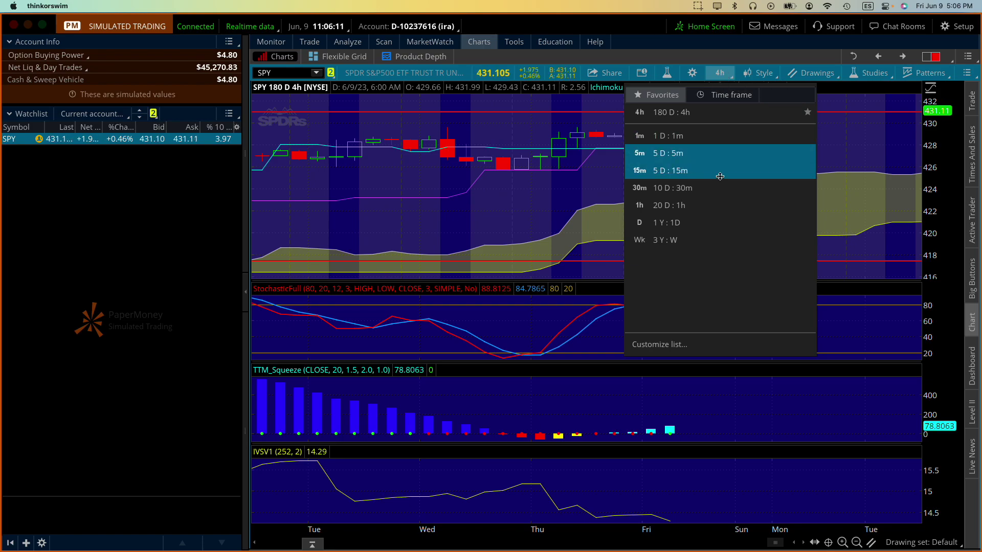
Go back to the 1 Y : 1D chart and scroll through SPY's recent daily bars
left_click(706, 223)
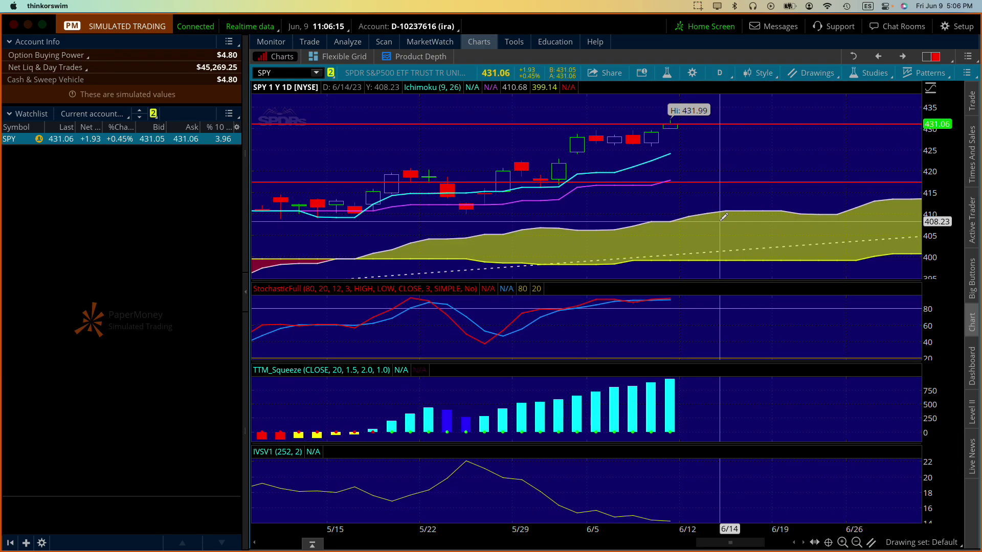
scroll(716, 189, "up", 2)
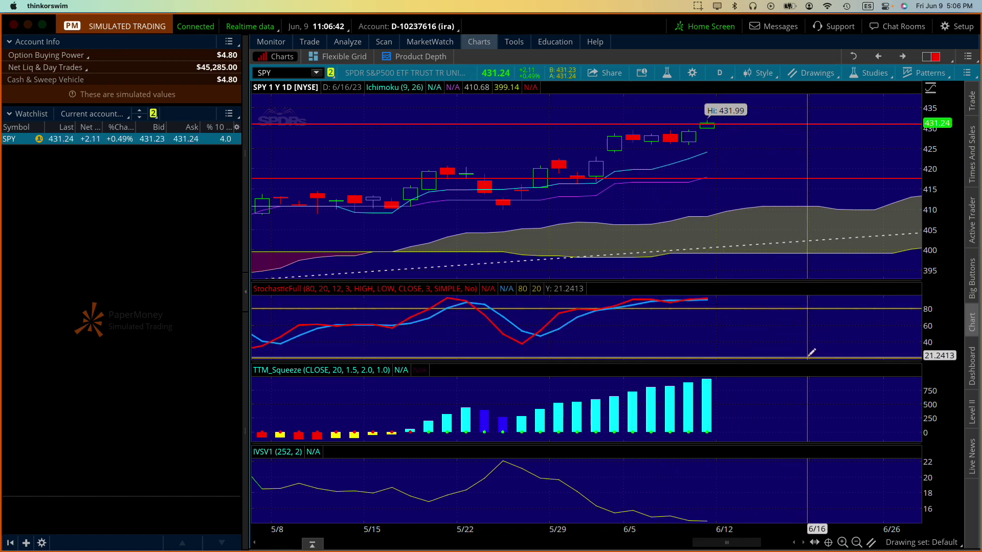
scroll(803, 350, "right", 5)
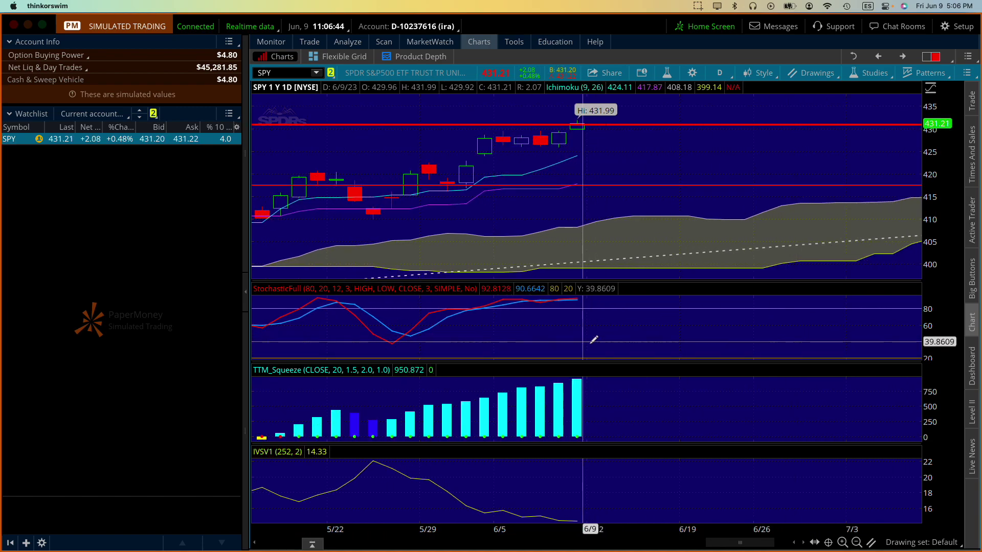
scroll(539, 325, "left", 10)
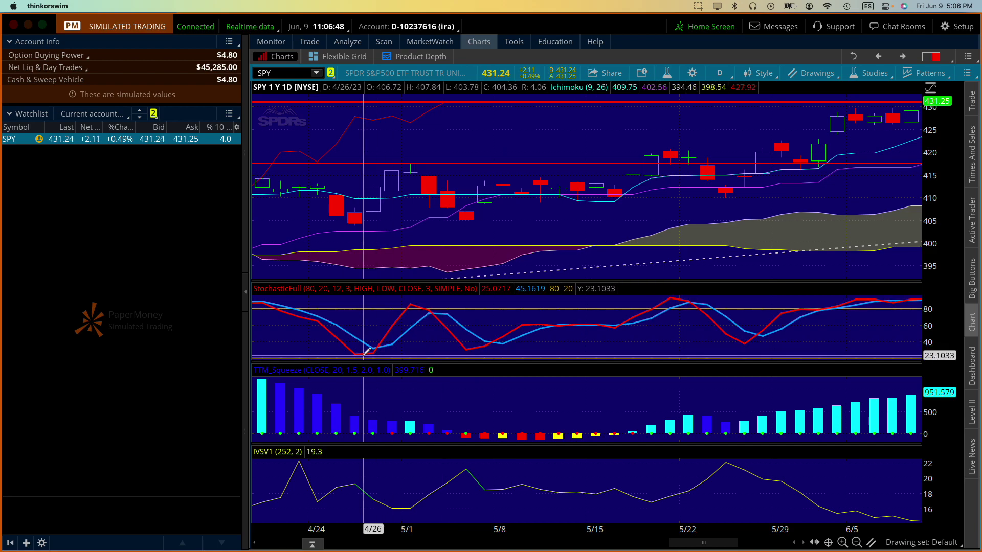
scroll(699, 293, "right", 8)
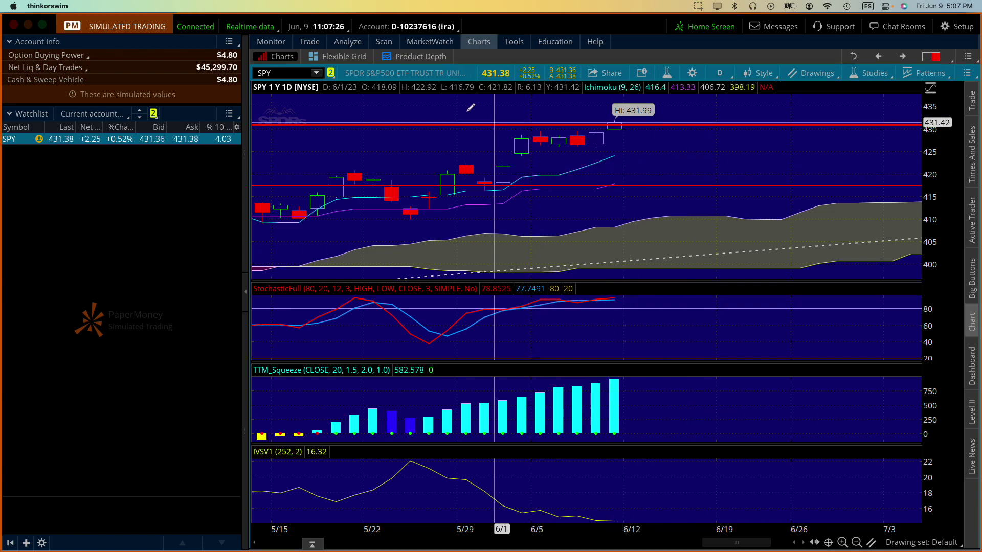
Return to the account statement and apply a +$500 cash adjustment from the SPY position row
mouse_move(271, 42)
left_click(286, 79)
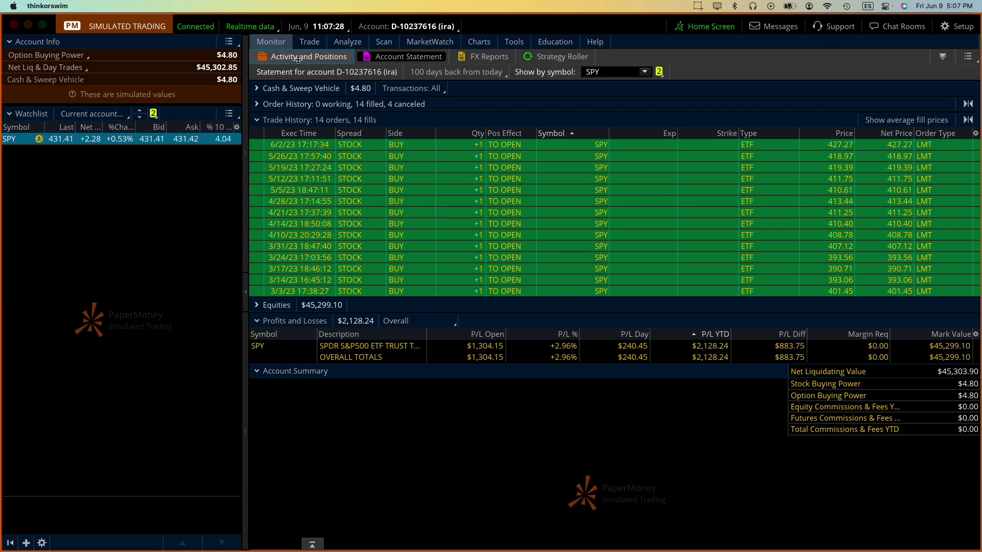
right_click(482, 347)
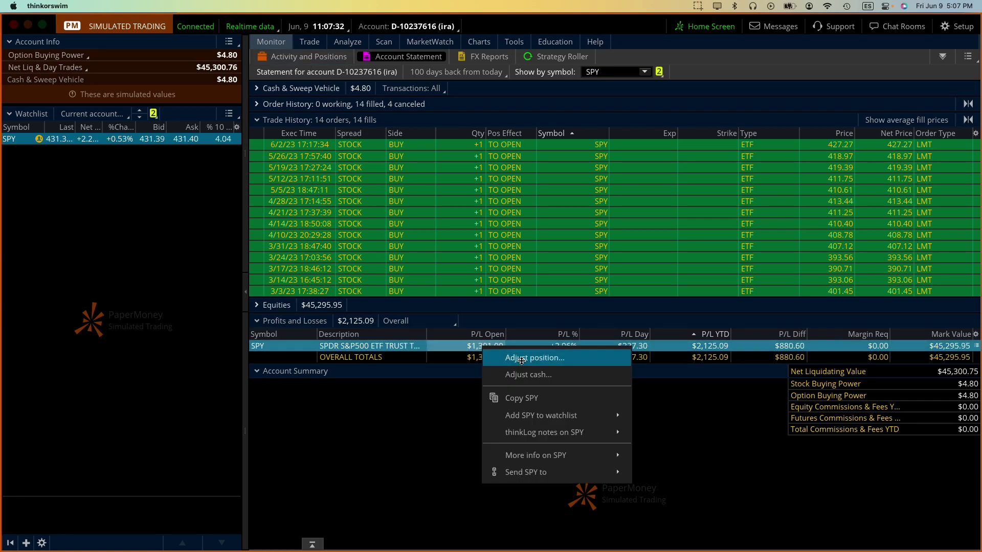
left_click(532, 375)
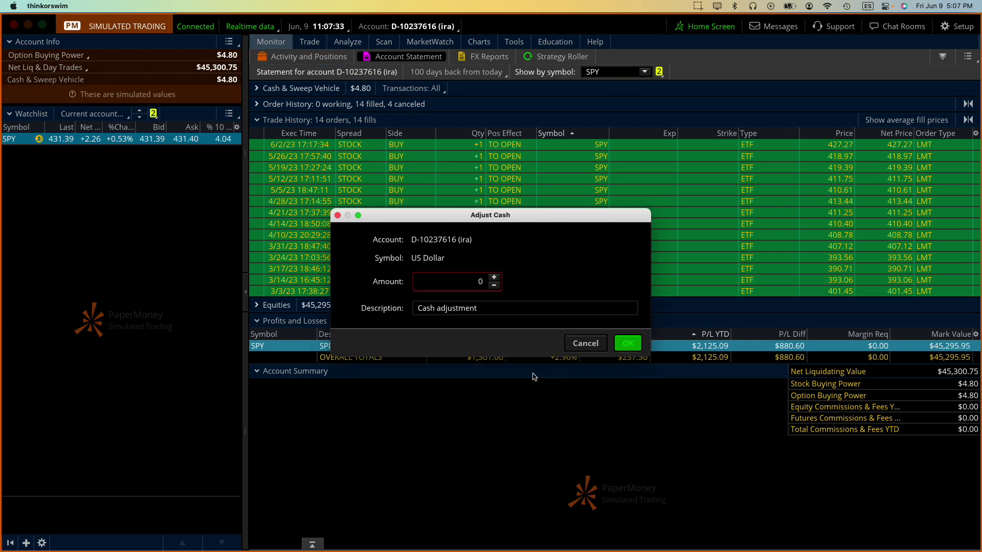
left_click(452, 282)
type("500")
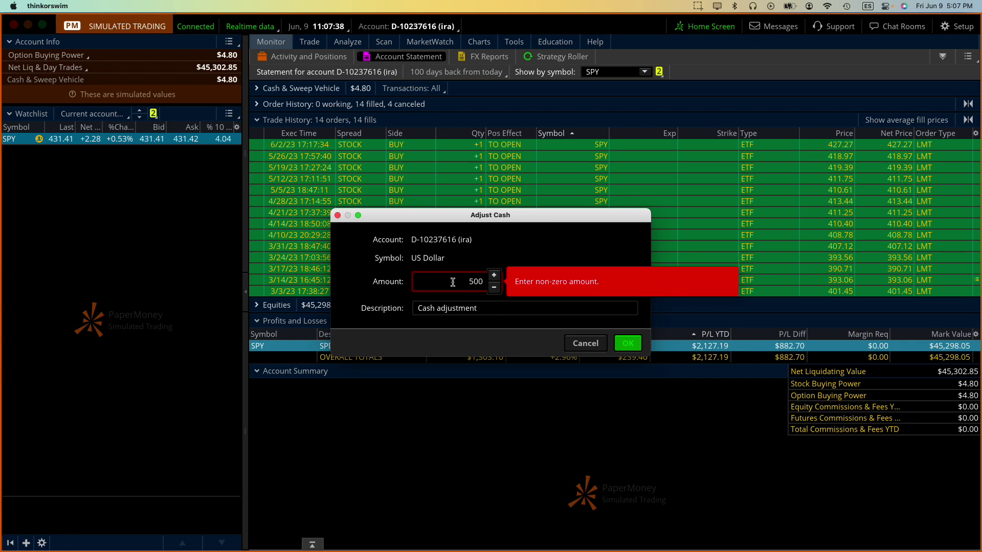
key("Tab")
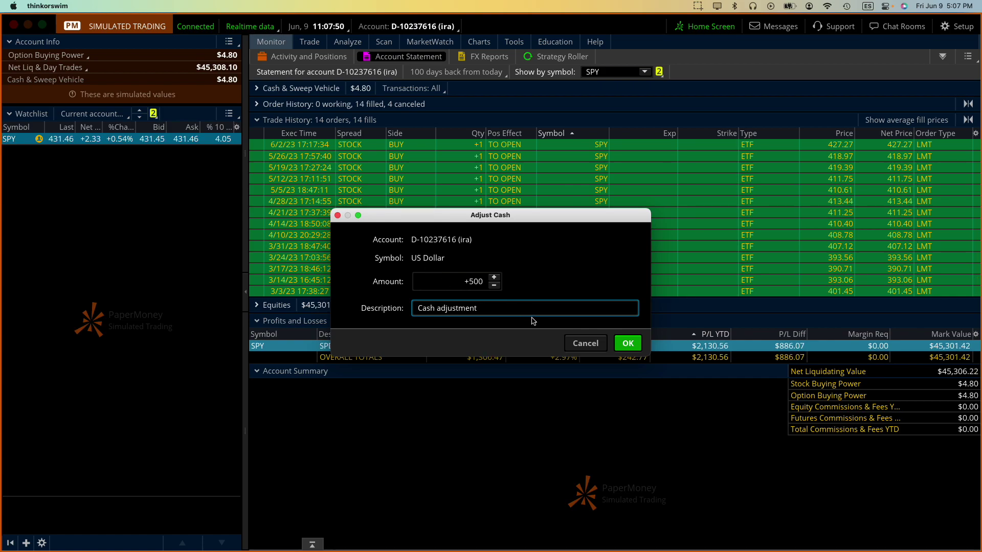
left_click(624, 345)
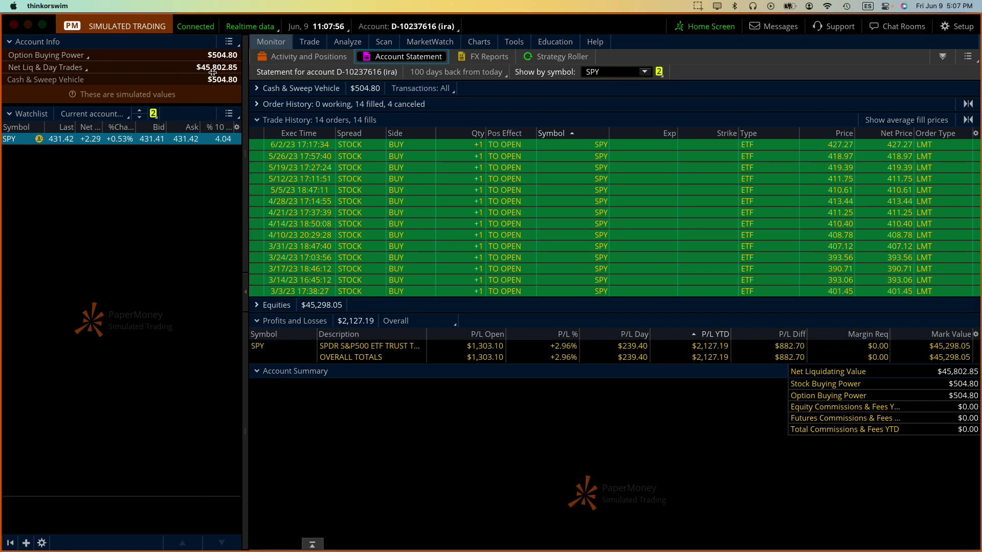
On the Analyze risk profile, drag the splitters up to give the positions list more room
left_click(347, 42)
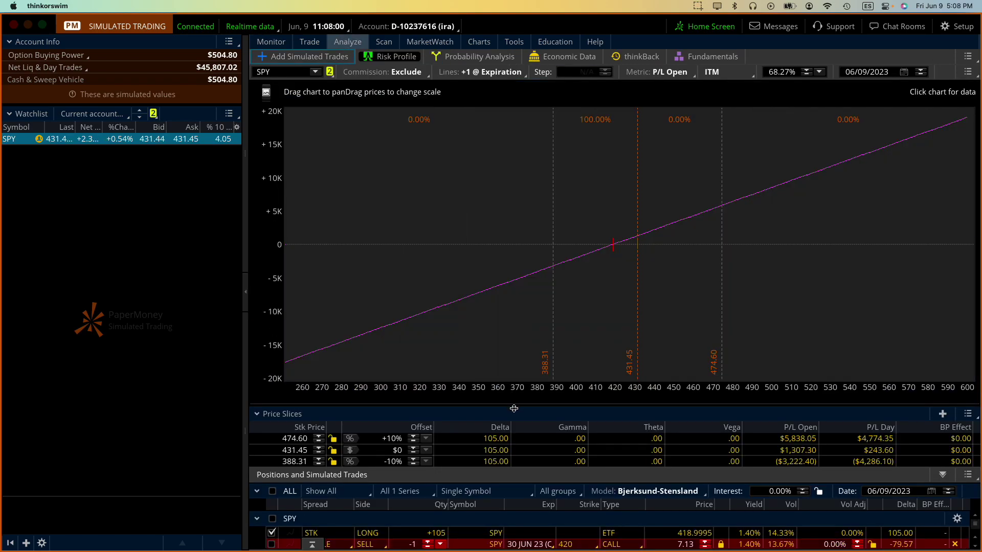
left_click_drag(513, 409, 508, 352)
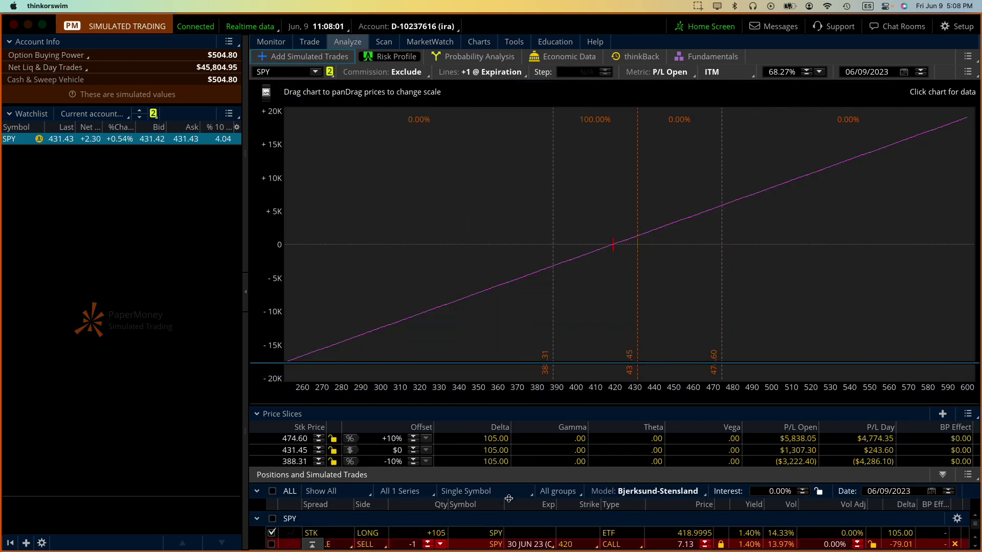
left_click_drag(503, 502, 498, 456)
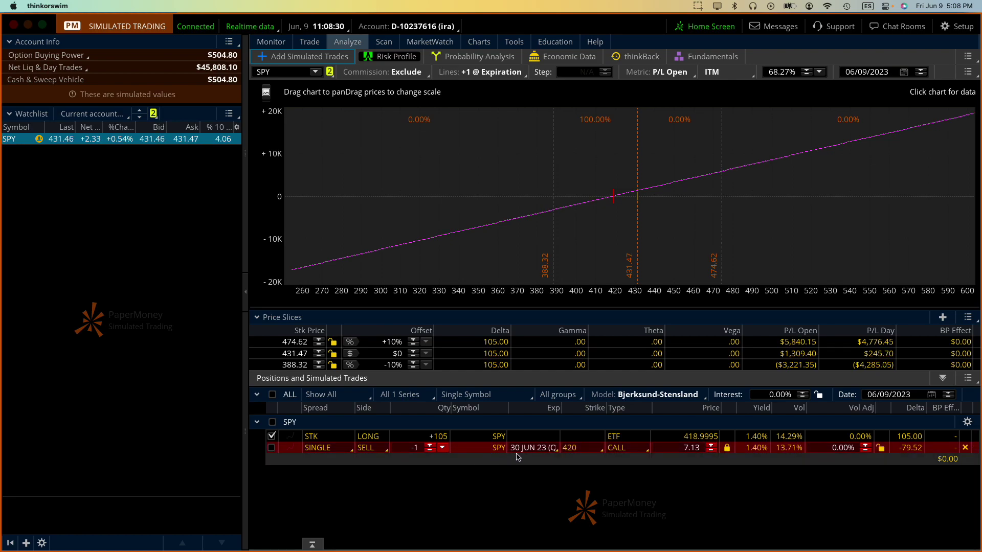
Remove the simulated SELL 420 CALL trade from the positions list
left_click(964, 448)
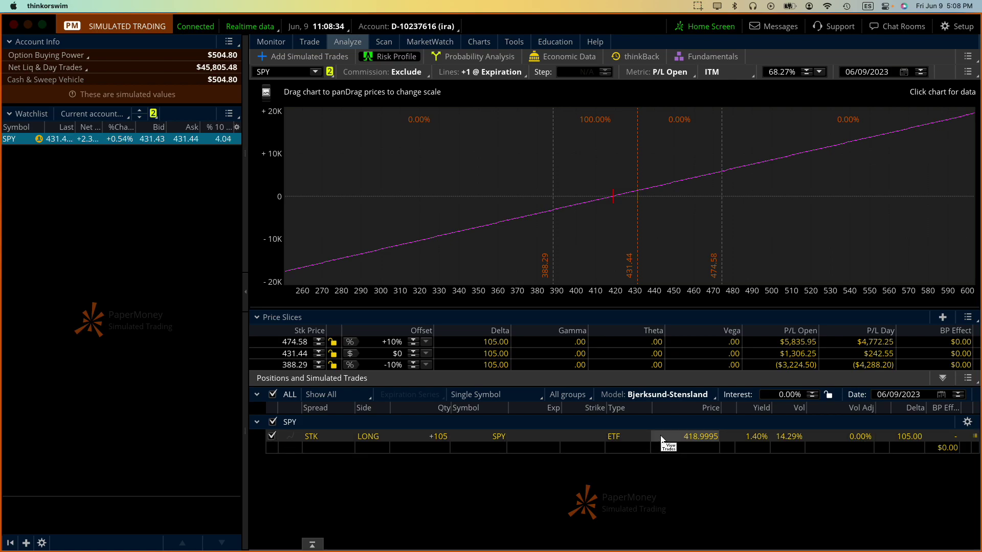
right_click(661, 439)
mouse_move(716, 434)
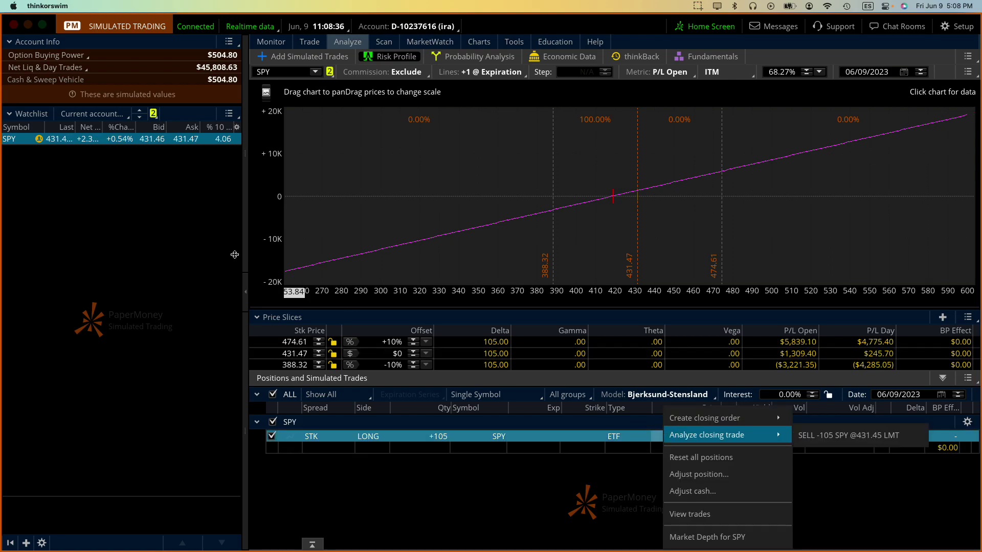
Add a simulated SPY stock buy with quantity +1 and view its risk profile
left_click(309, 56)
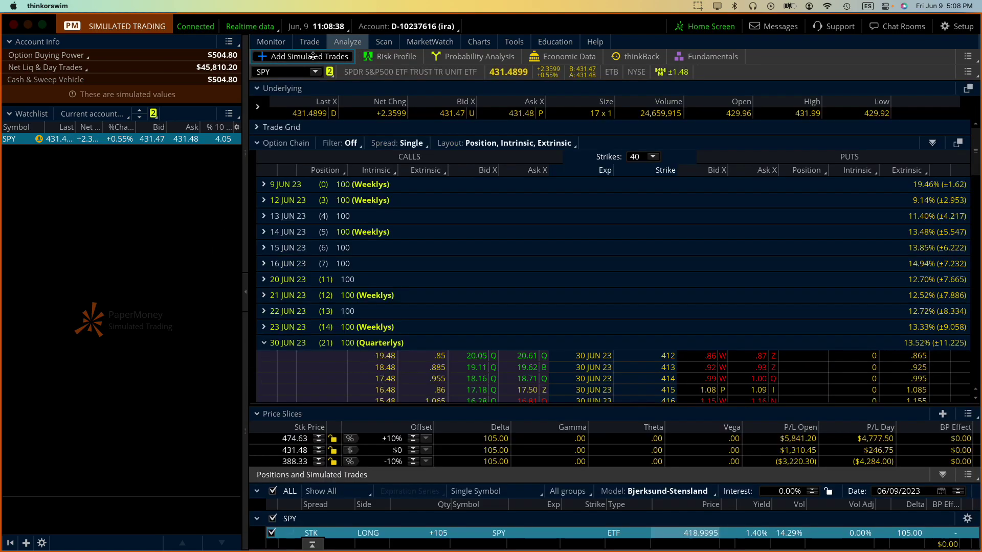
left_click(501, 113)
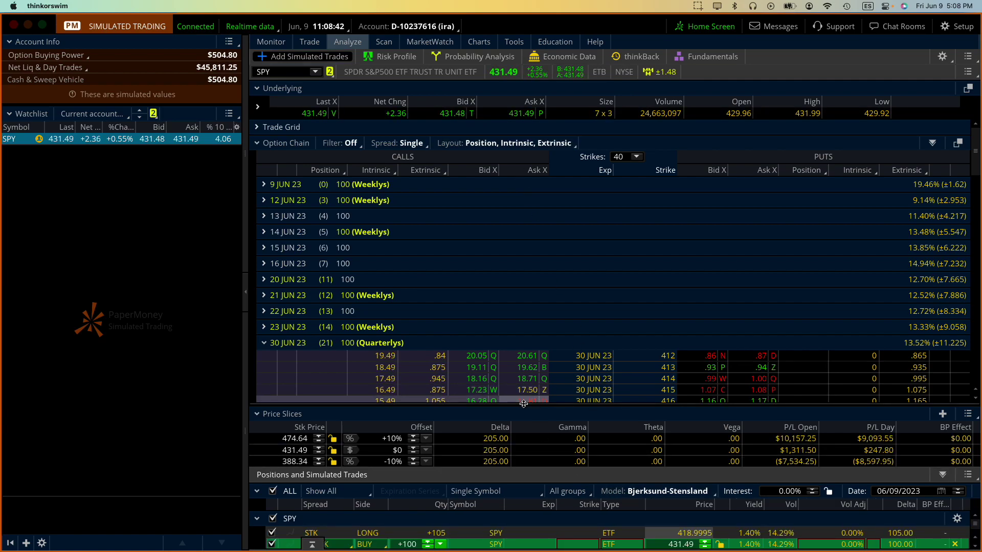
left_click_drag(523, 388, 522, 335)
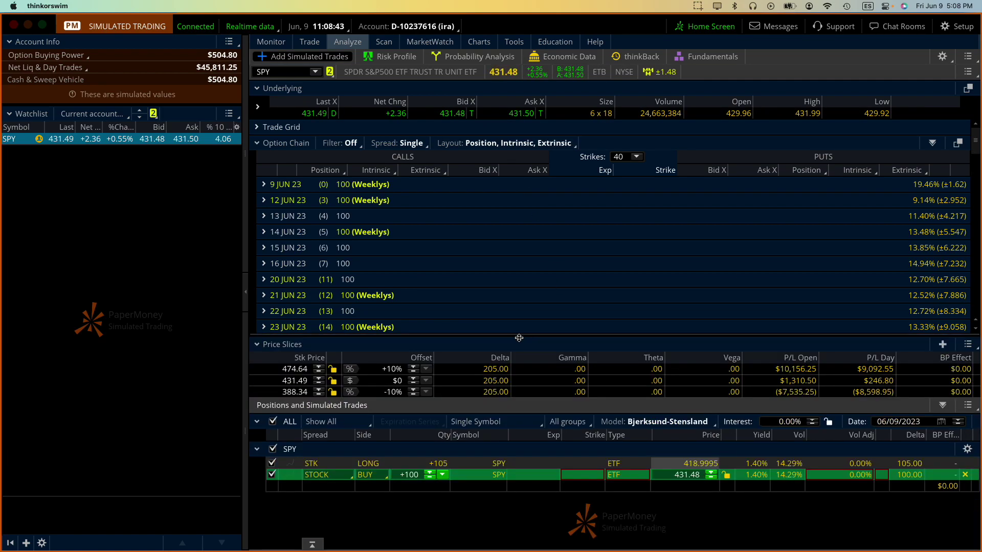
left_click(412, 476)
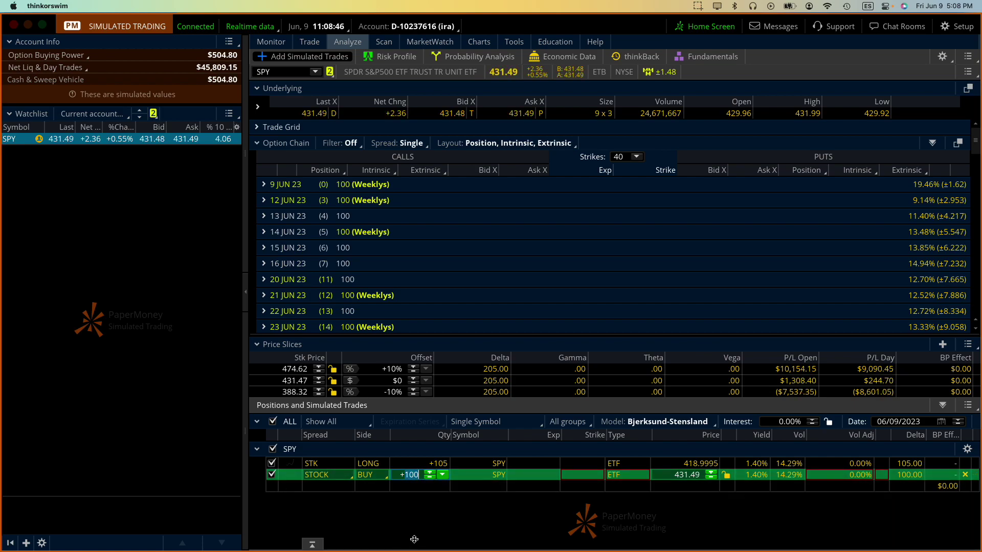
key("Delete")
key("Delete")
key("Return")
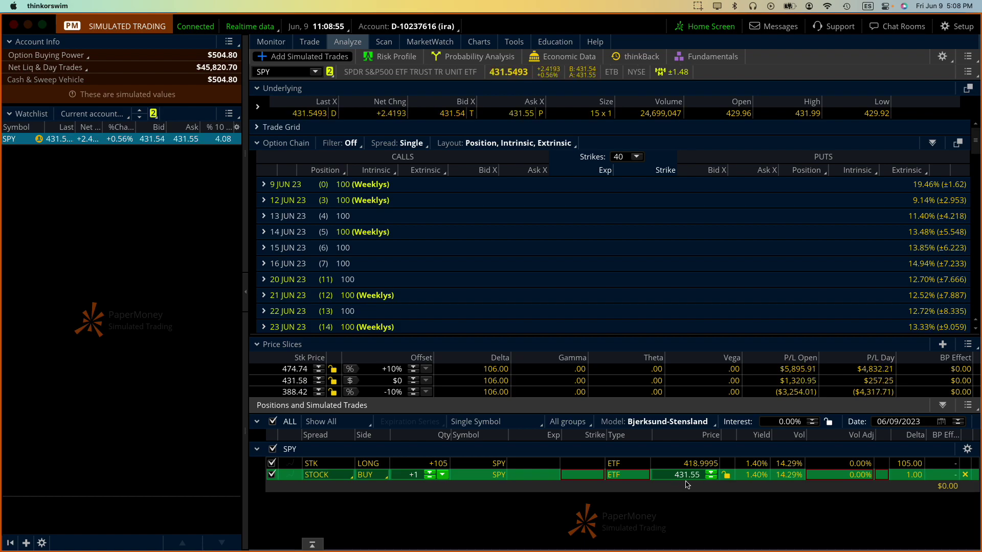
left_click(392, 56)
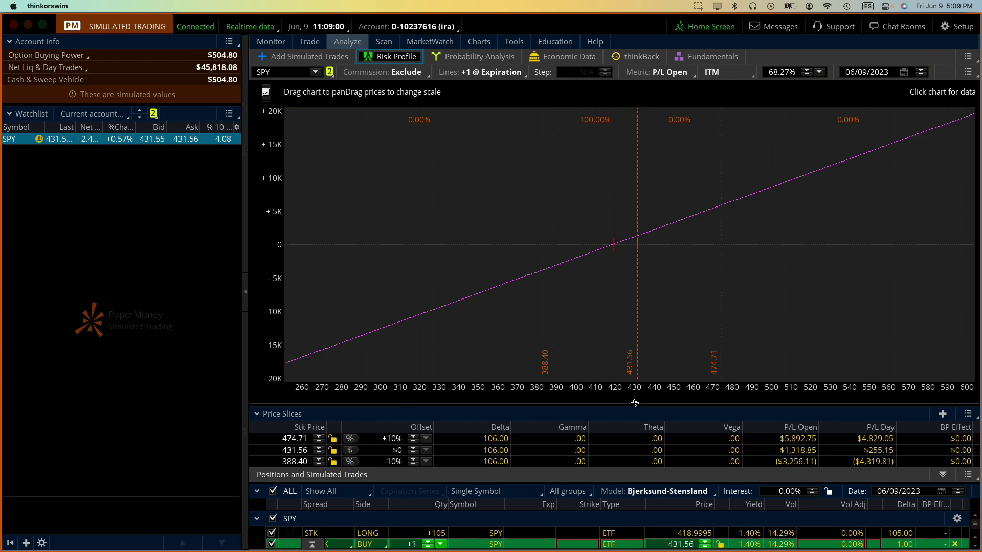
Confirm and send the simulated one-share SPY buy as a paper order
left_click_drag(633, 404, 631, 357)
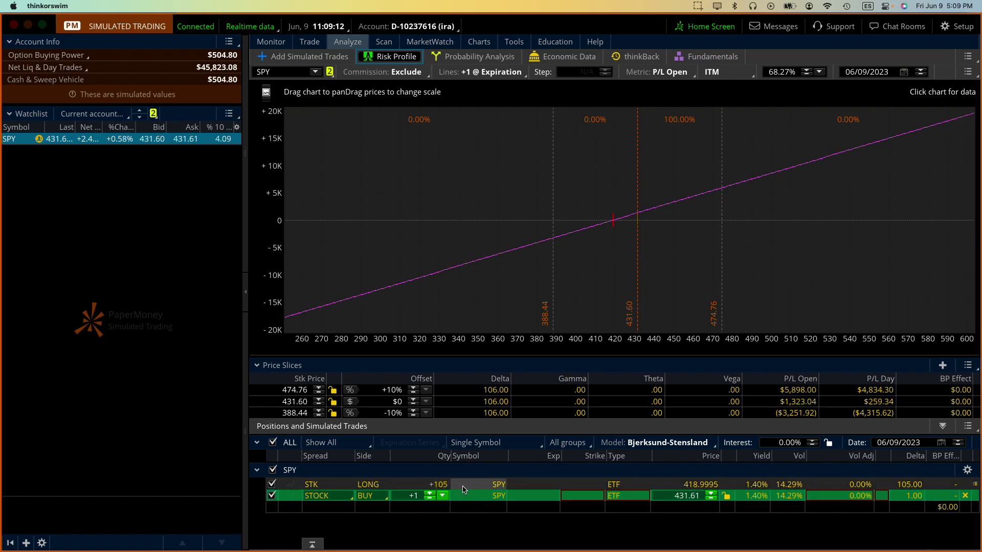
right_click(641, 496)
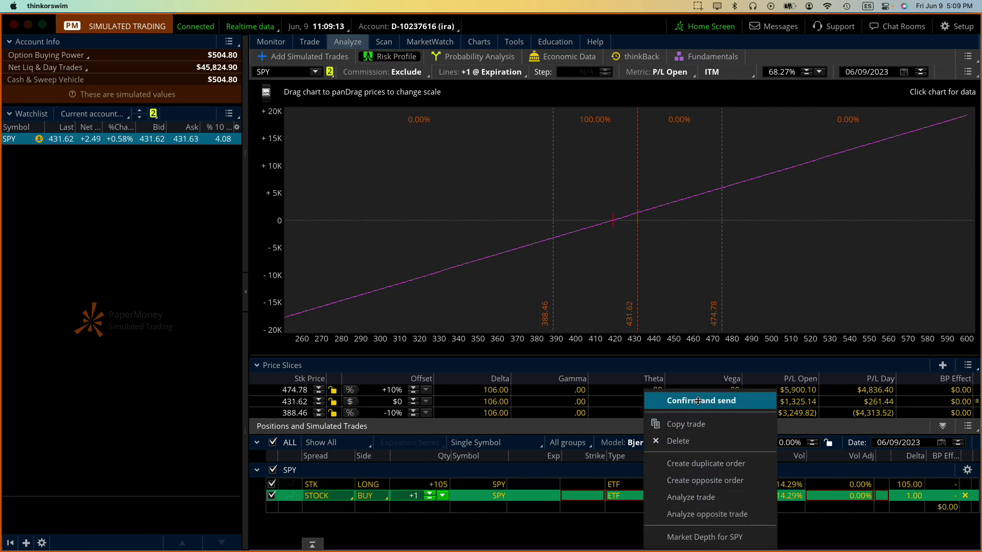
left_click(711, 402)
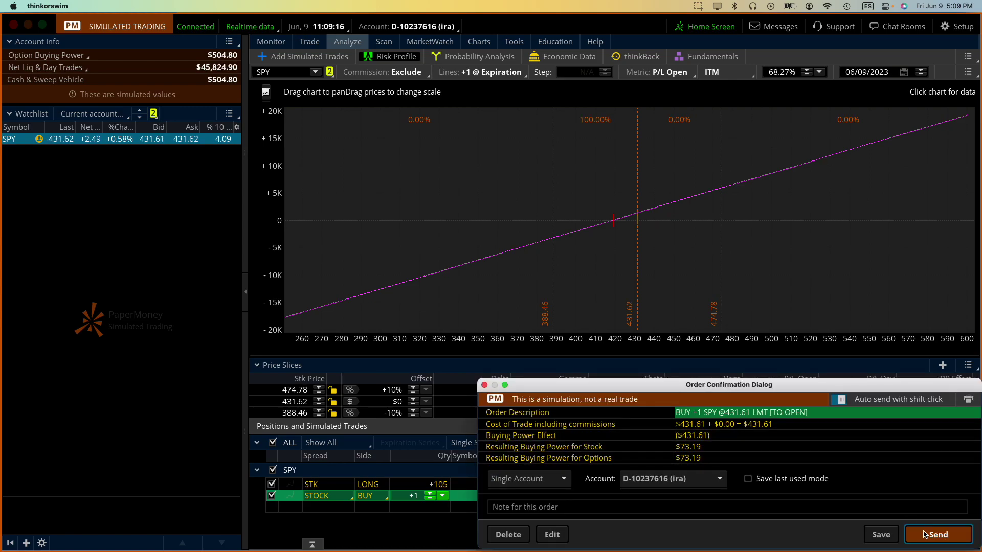
left_click(923, 531)
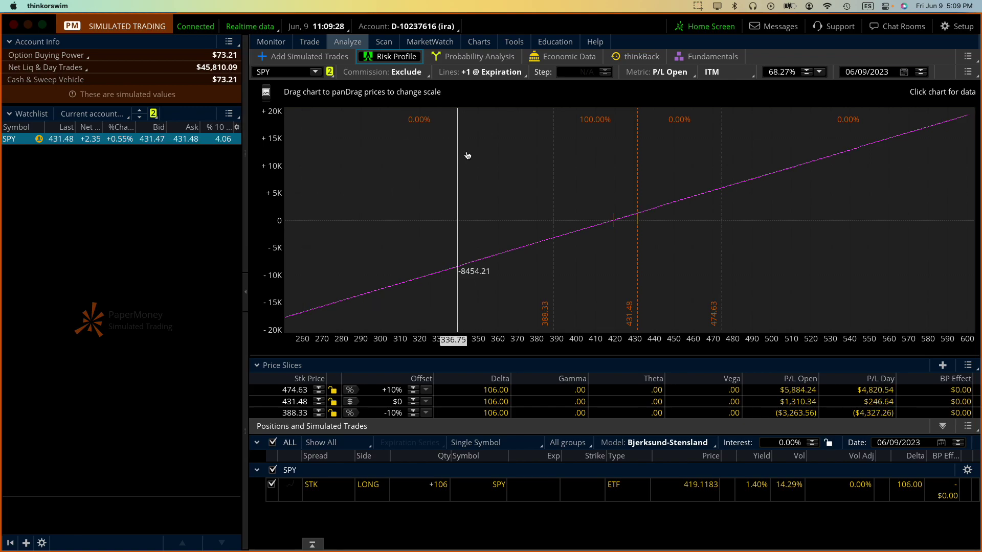
mouse_move(384, 42)
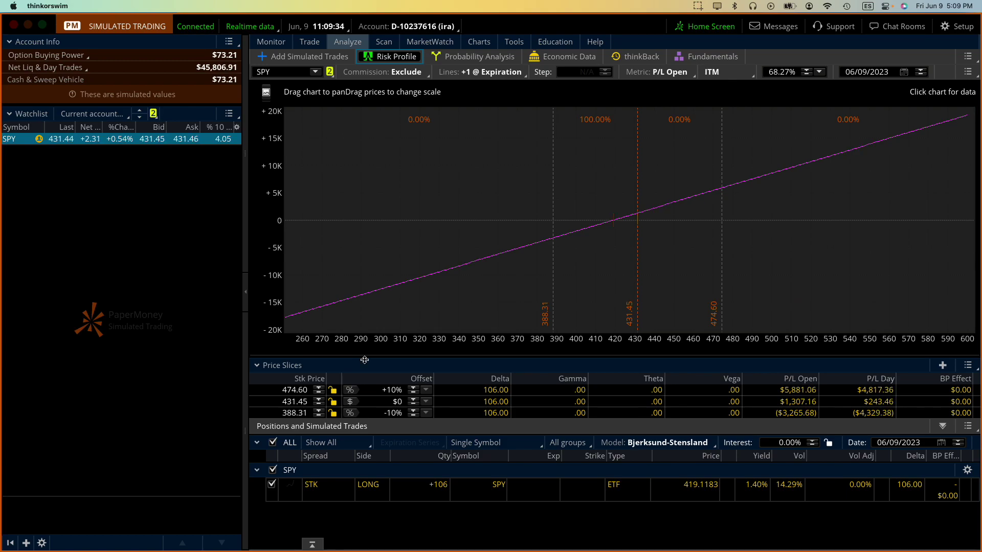
Simulate selling one SPY 14 JUL 23 432 call at its 5.83 bid from the option chain
left_click(327, 57)
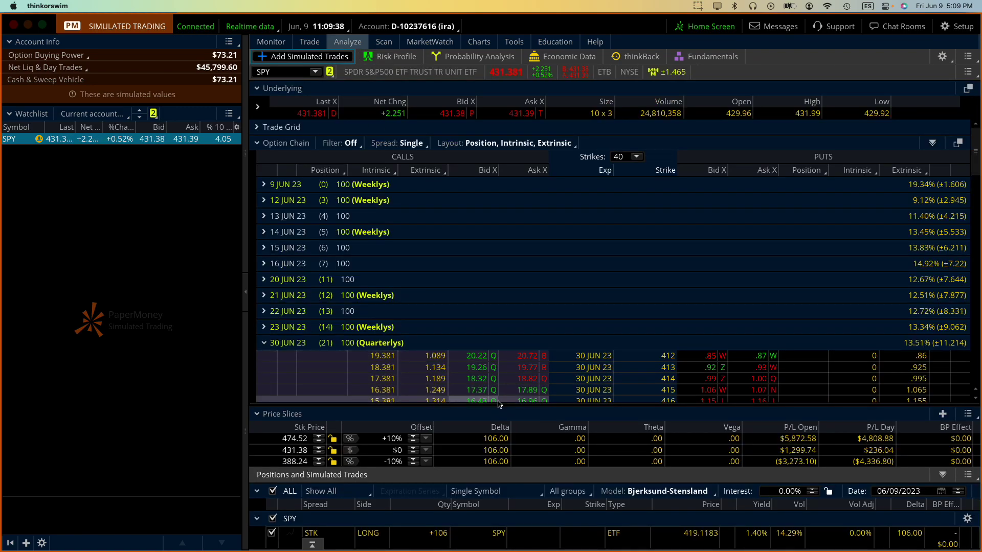
left_click_drag(499, 403, 496, 345)
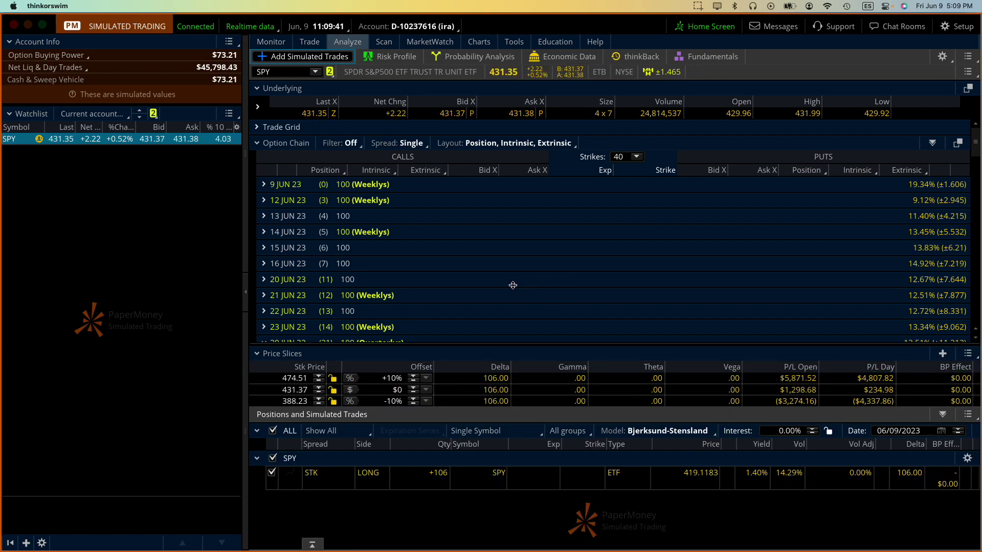
scroll(513, 284, "down", 5)
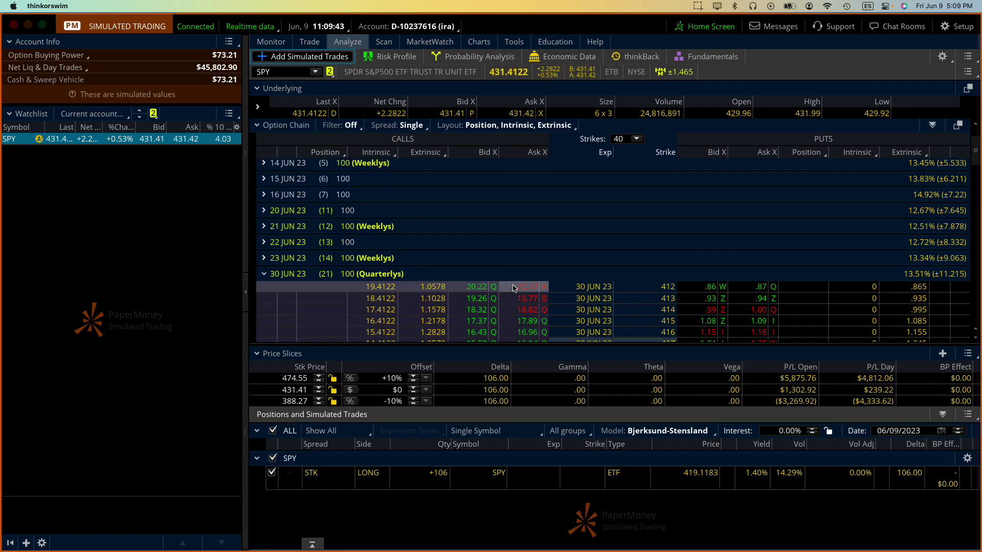
scroll(513, 286, "down", 1)
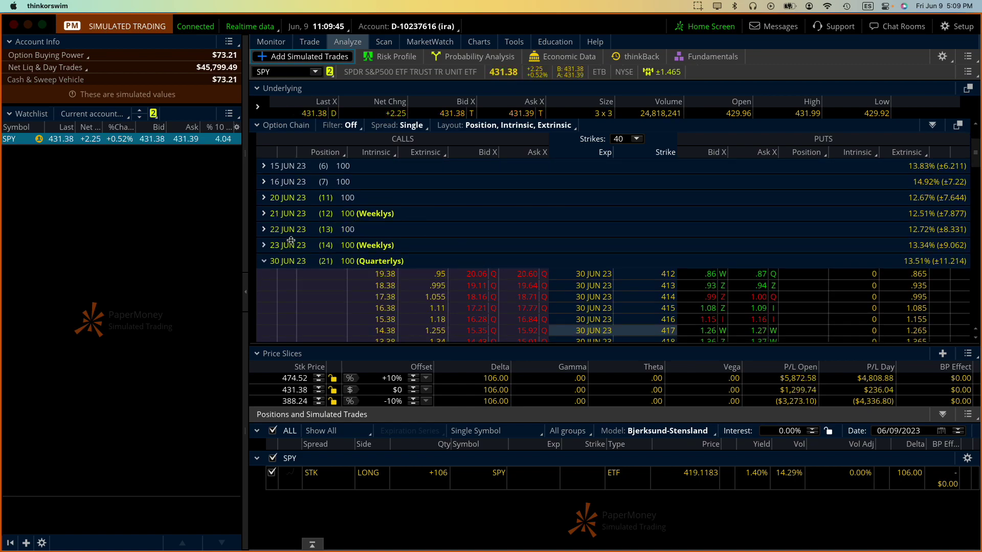
left_click(264, 261)
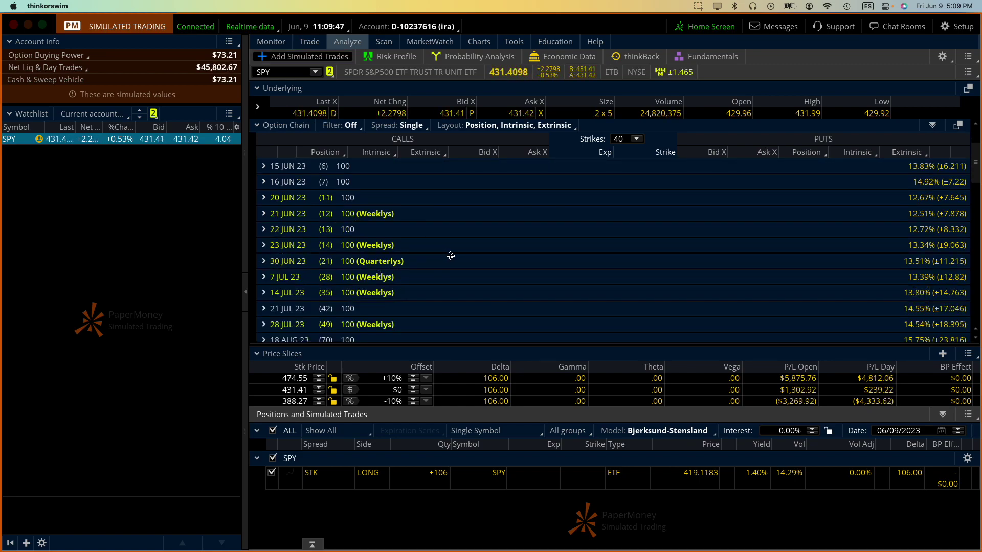
scroll(450, 256, "down", 2)
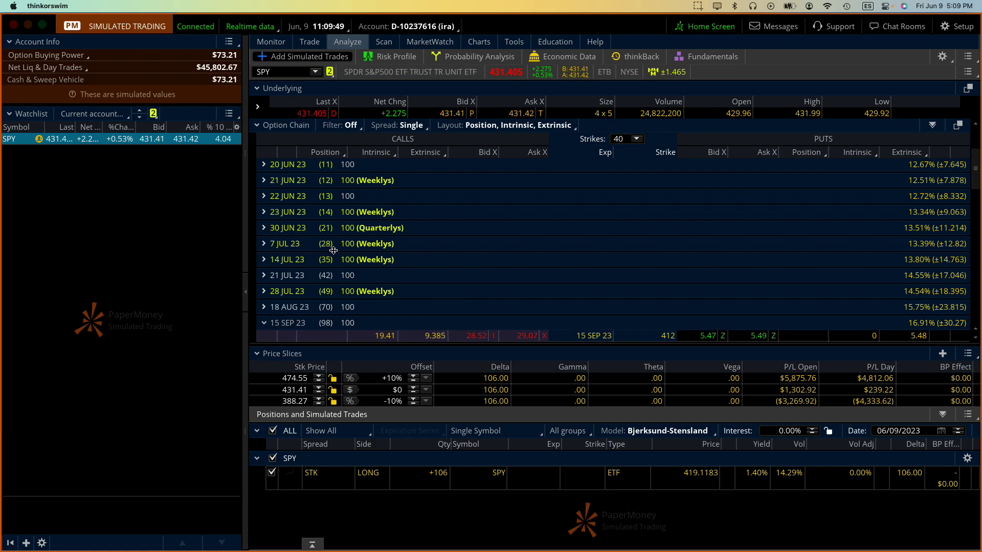
left_click(265, 259)
scroll(409, 307, "down", 5)
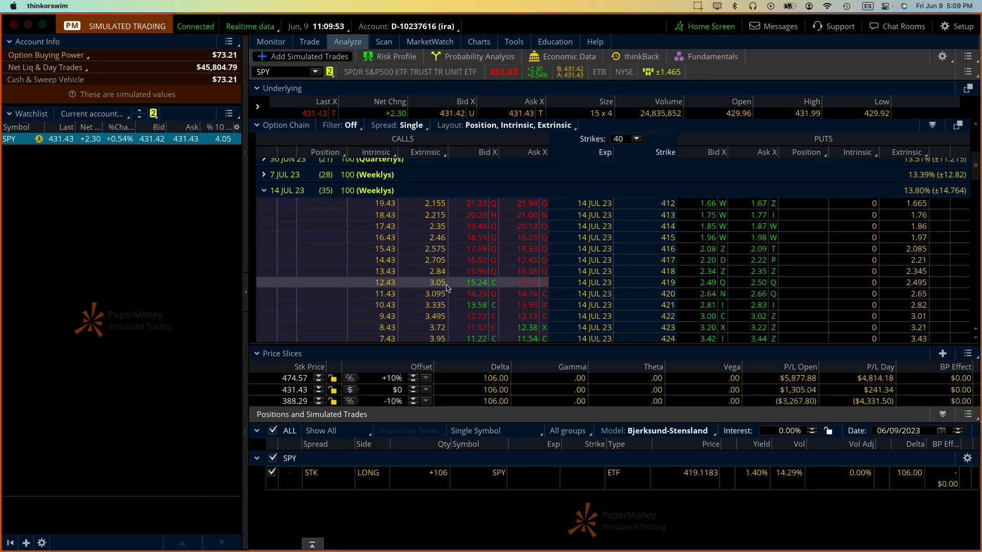
scroll(447, 288, "down", 5)
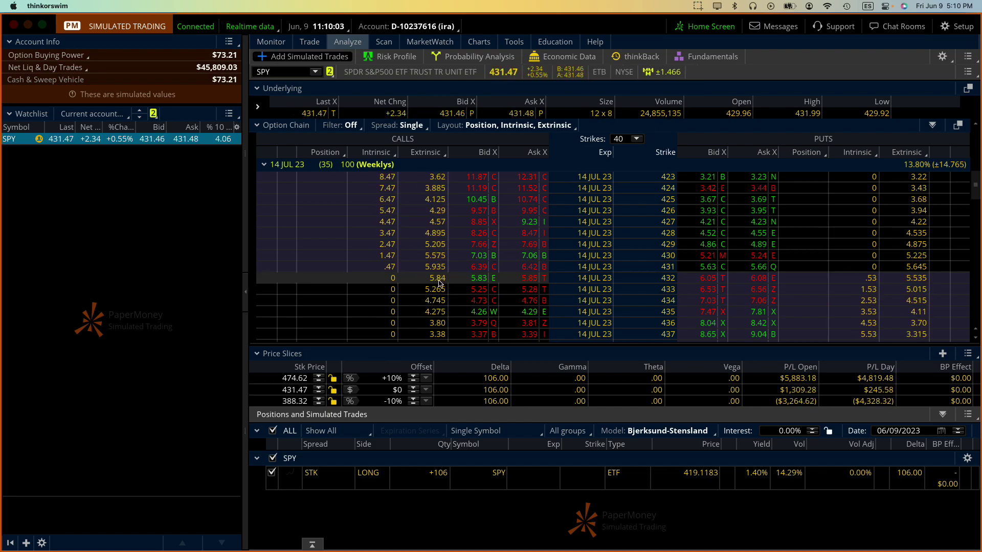
left_click(480, 279)
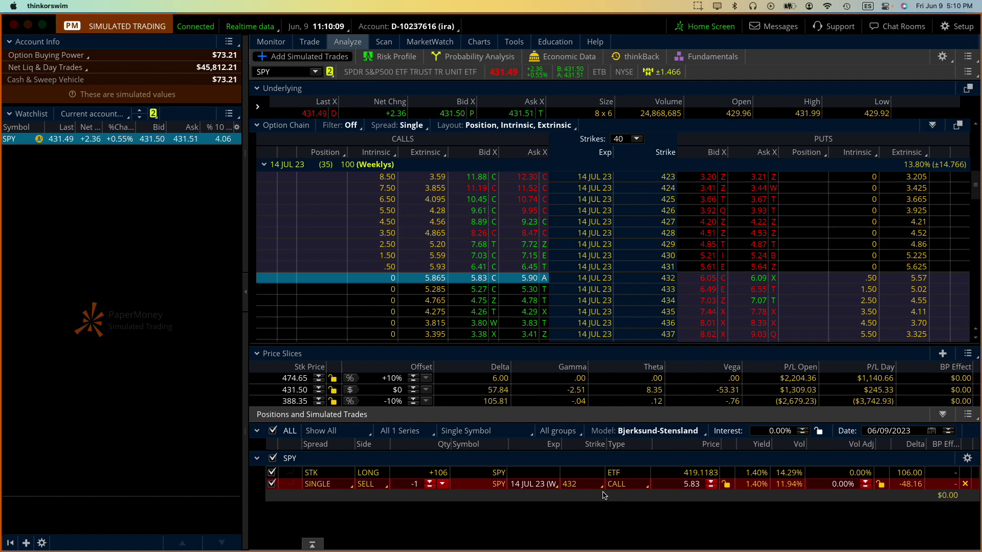
Show the risk profile of 106 SPY shares plus the short 432 call, call price locked, reframed toward higher prices
left_click(402, 56)
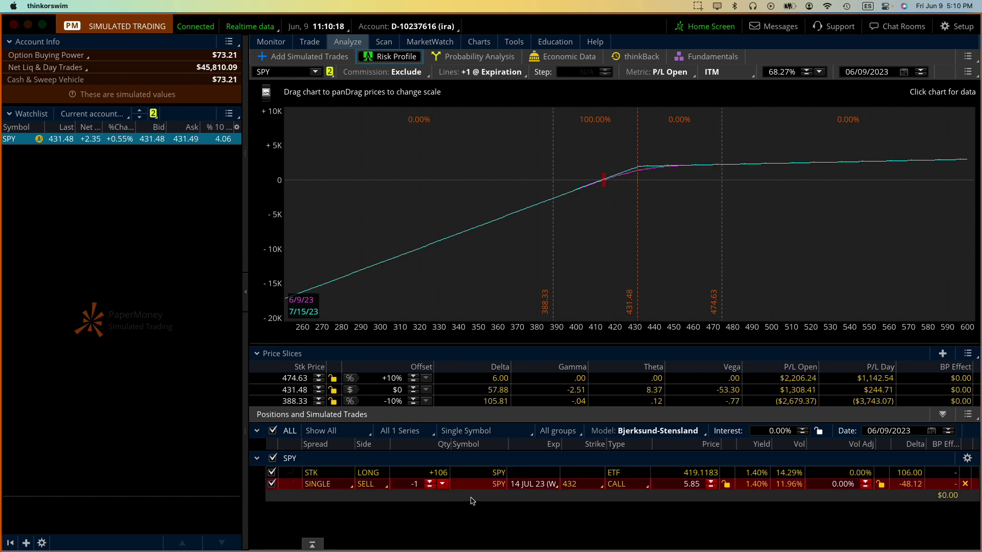
left_click(726, 484)
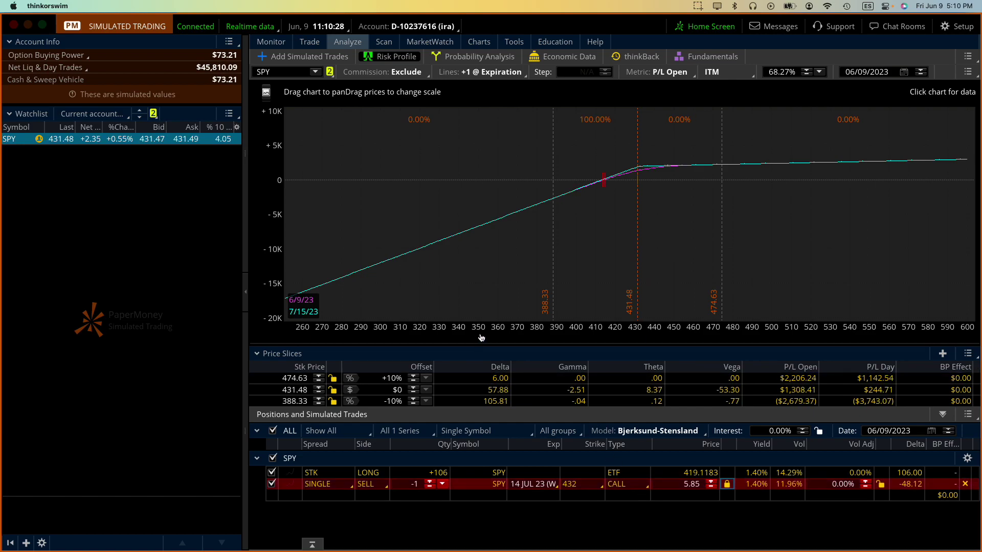
mouse_move(359, 331)
left_mouse_down()
mouse_move(565, 331)
mouse_move(506, 331)
left_mouse_up()
left_click_drag(475, 157, 367, 156)
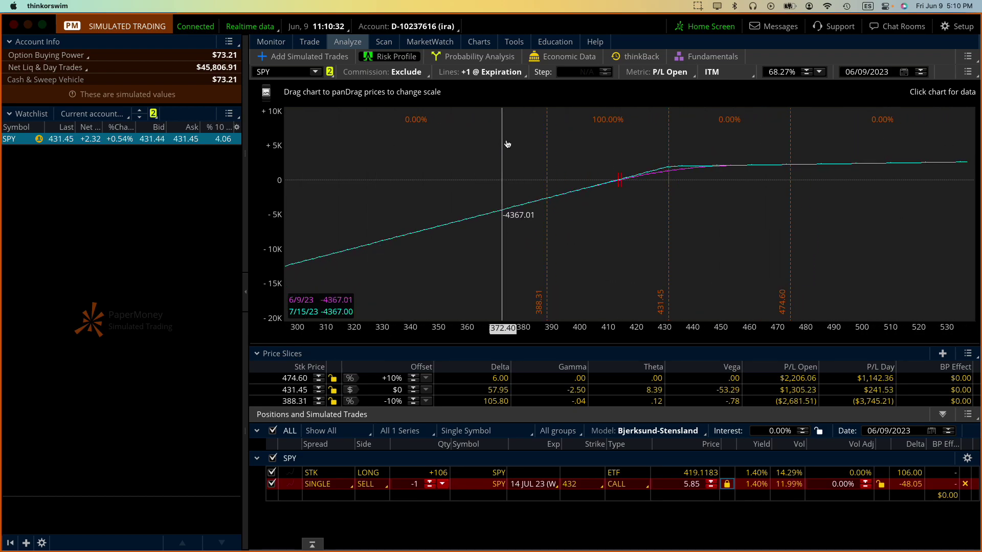
left_click_drag(478, 149, 416, 147)
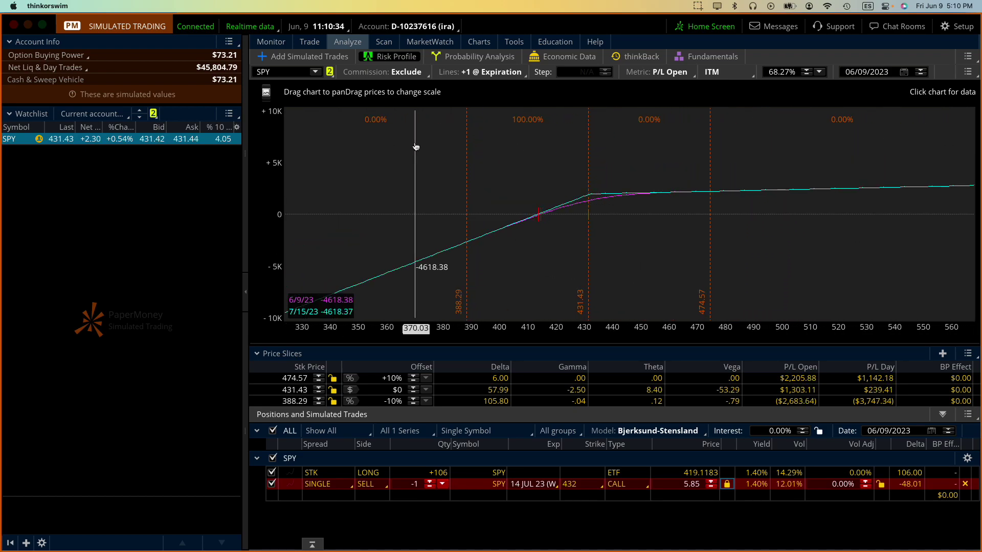